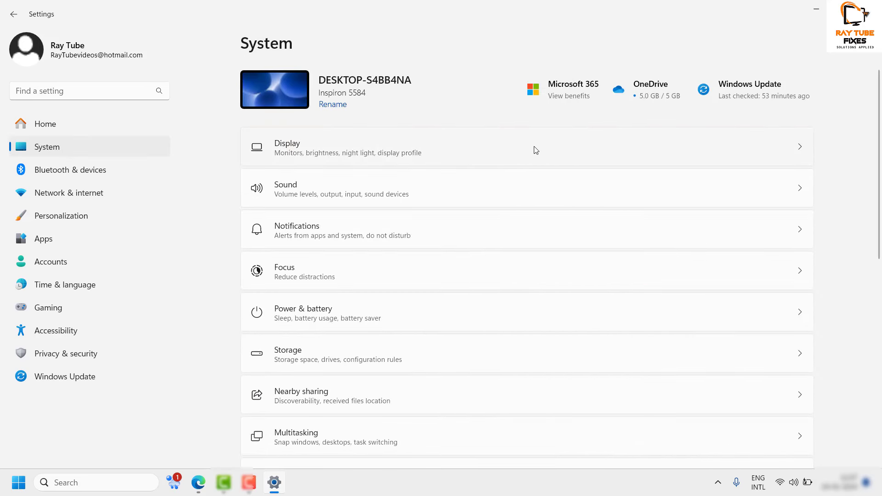
Open the Display settings and choose 125% (Recommended) as the display scale.
{"action": "left_click", "coordinate": [755, 156]}
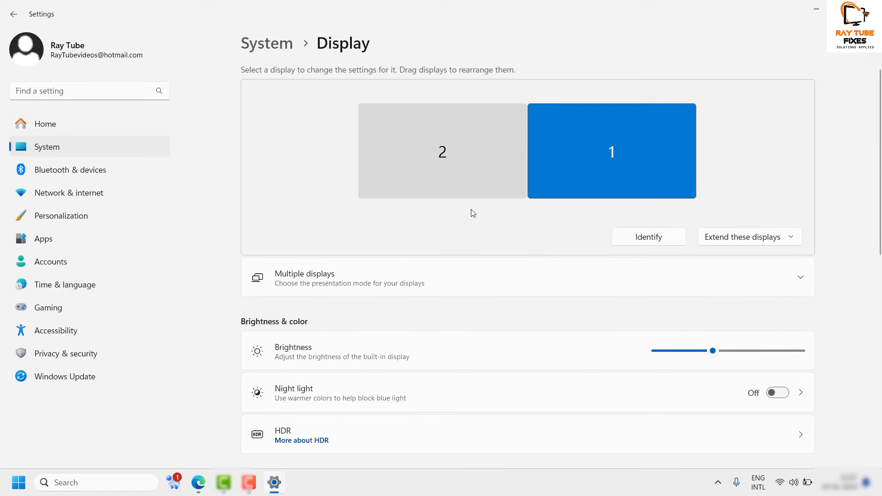
{"action": "scroll", "coordinate": [410, 256], "scroll_direction": "down", "scroll_amount": 2}
{"action": "scroll", "coordinate": [410, 255], "scroll_direction": "down", "scroll_amount": 6}
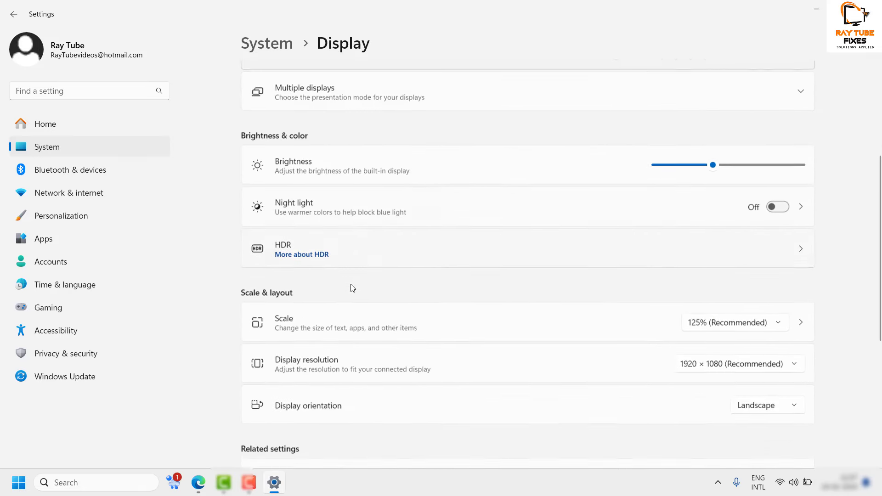
{"action": "scroll", "coordinate": [309, 124], "scroll_direction": "up", "scroll_amount": 2}
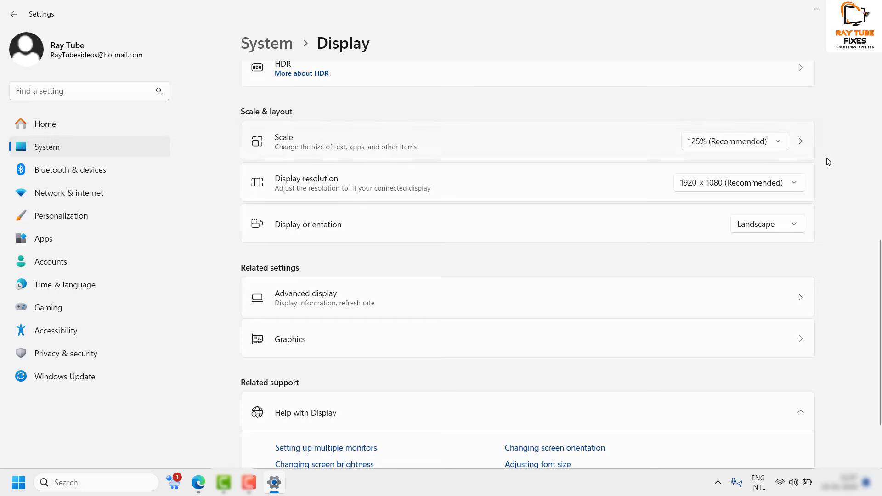
{"action": "left_click", "coordinate": [783, 147]}
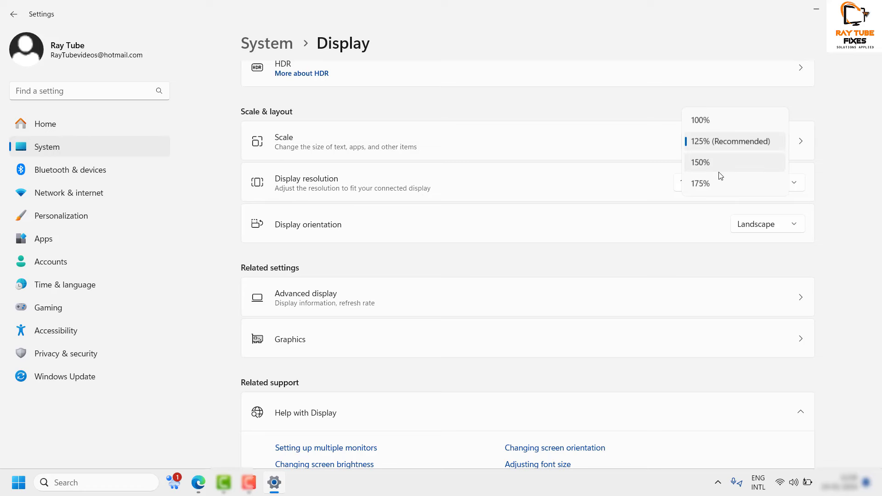
{"action": "left_click", "coordinate": [730, 141]}
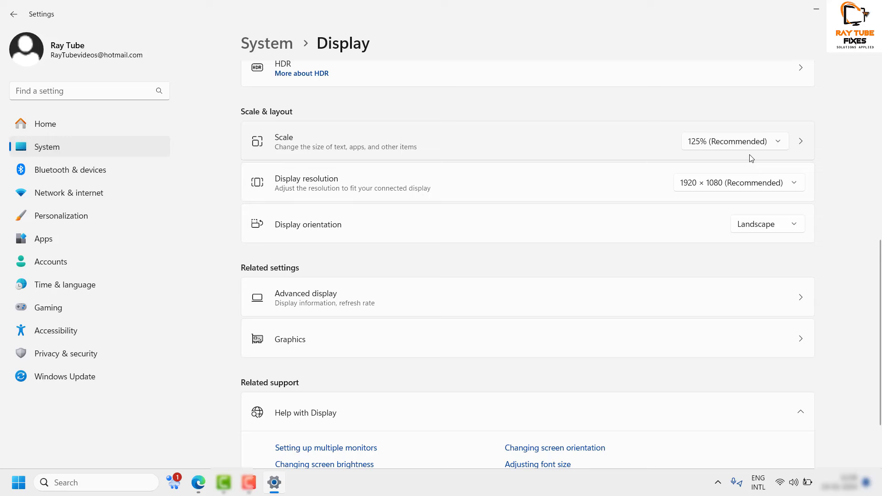
View the custom scaling options for the display and return to the Display settings.
{"action": "left_click", "coordinate": [801, 142]}
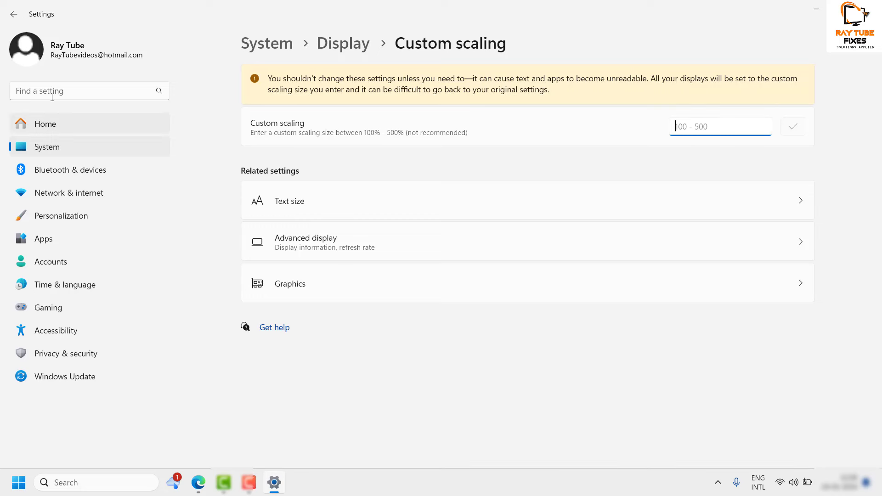
{"action": "left_click", "coordinate": [14, 21]}
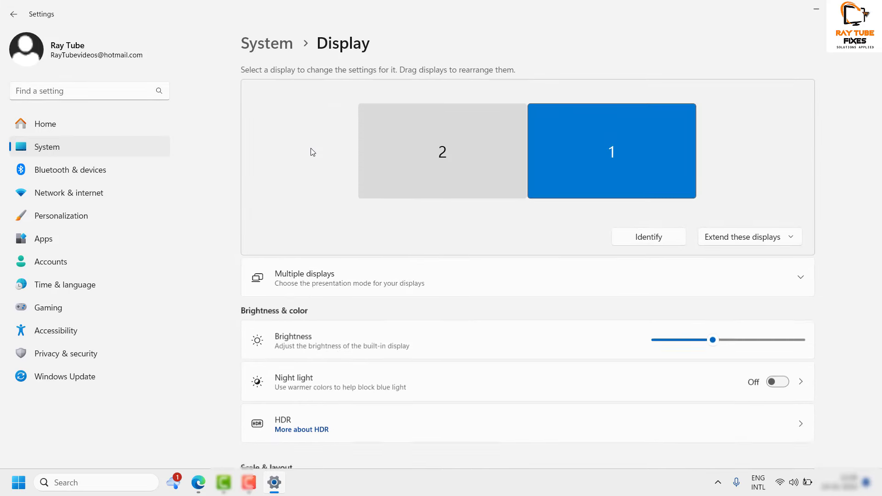
Review the available display resolutions under Scale & layout, and close Settings.
{"action": "scroll", "coordinate": [359, 262], "scroll_direction": "down", "scroll_amount": 2}
{"action": "scroll", "coordinate": [366, 269], "scroll_direction": "down", "scroll_amount": 3}
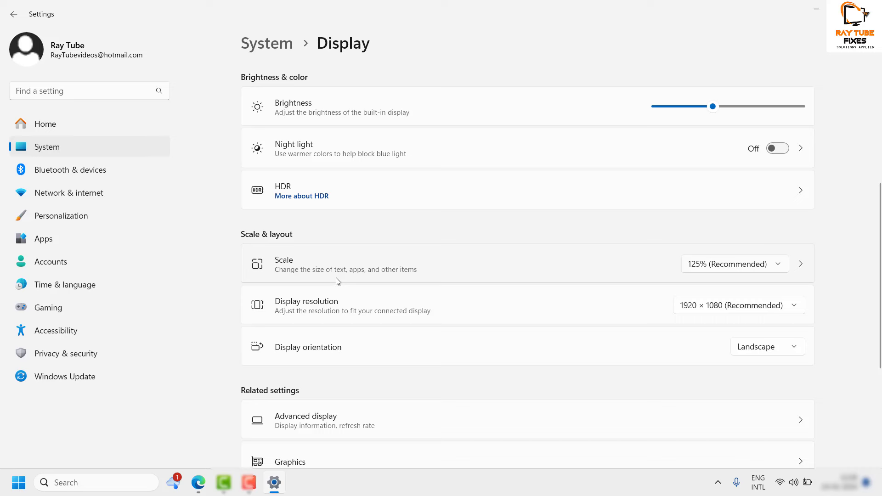
{"action": "scroll", "coordinate": [338, 281], "scroll_direction": "down", "scroll_amount": 1}
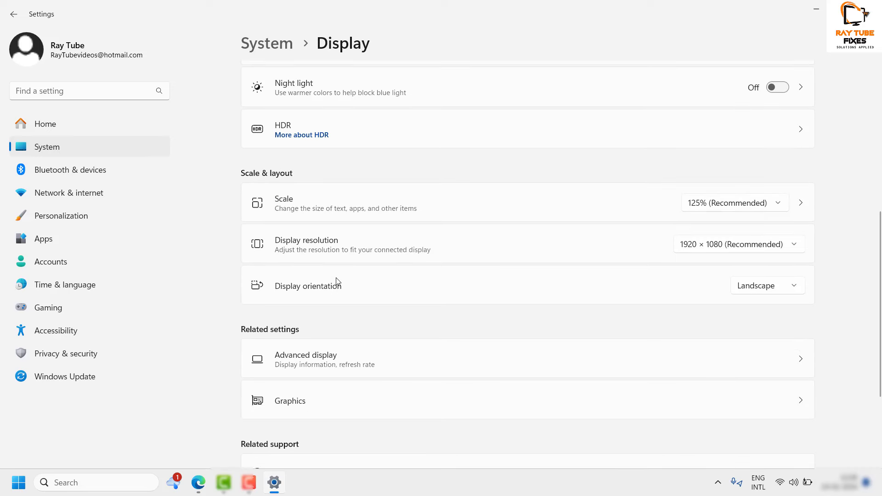
{"action": "scroll", "coordinate": [338, 281], "scroll_direction": "down", "scroll_amount": 1}
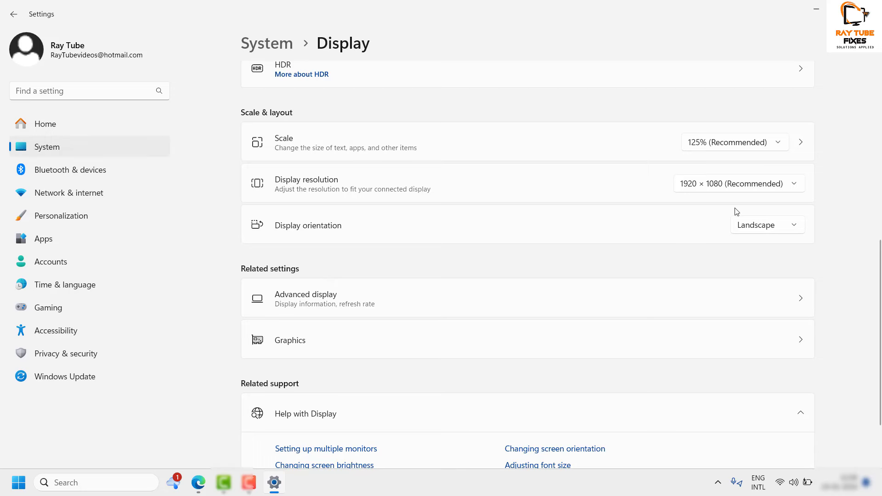
{"action": "left_click", "coordinate": [799, 191]}
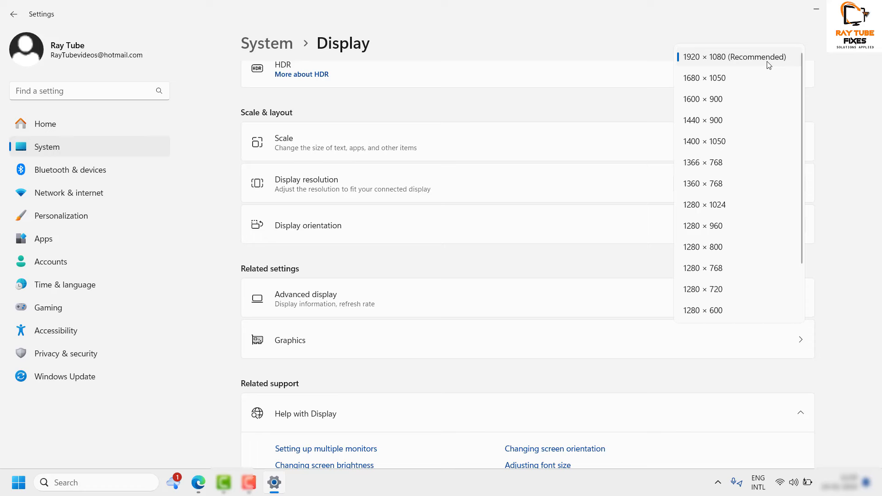
{"action": "left_click", "coordinate": [474, 44]}
{"action": "left_click", "coordinate": [769, 184]}
{"action": "left_click", "coordinate": [492, 67]}
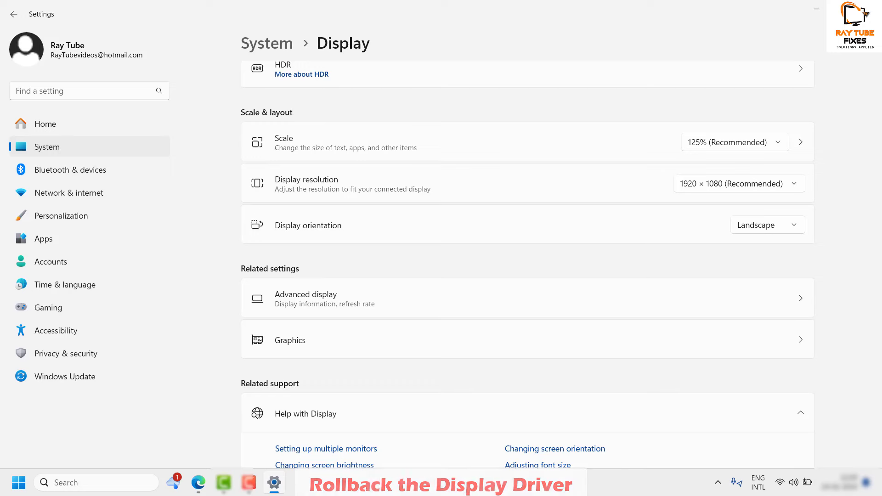
{"action": "key", "text": "alt+F4"}
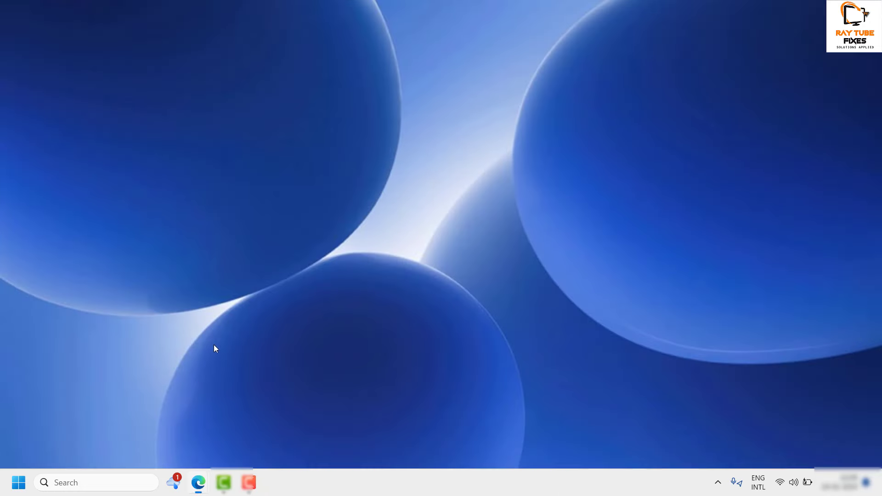
Open Device Manager, maximize its window and expand the Display adapters category.
{"action": "key", "text": "super+x"}
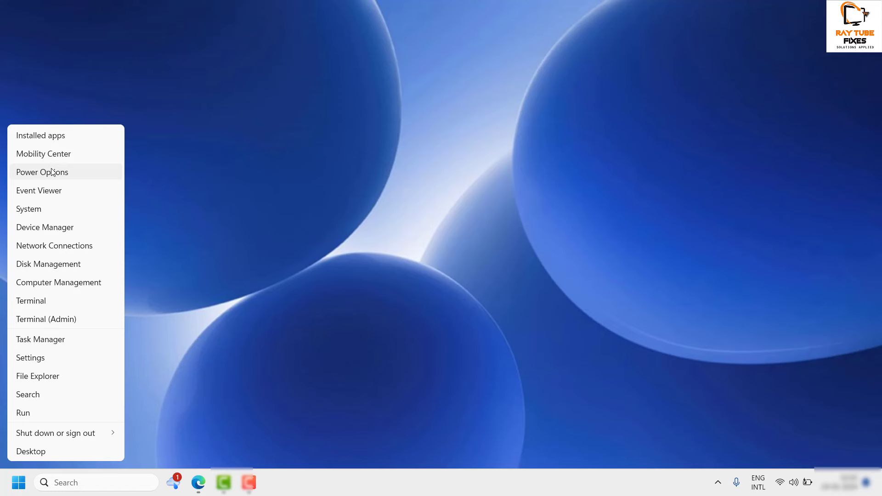
{"action": "left_click", "coordinate": [51, 264]}
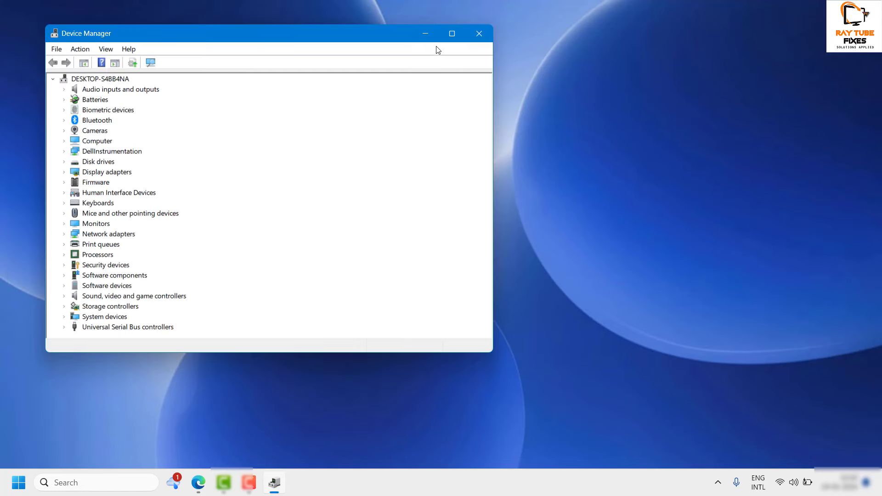
{"action": "left_click", "coordinate": [451, 33]}
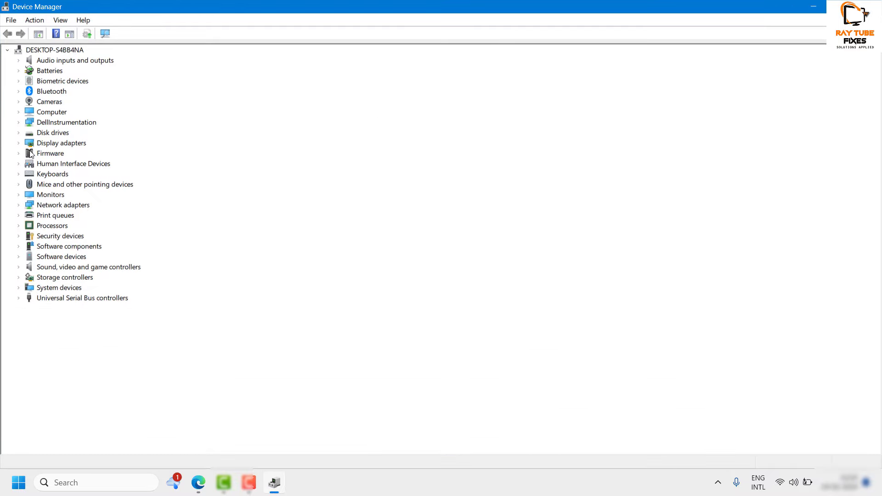
{"action": "left_click", "coordinate": [19, 143]}
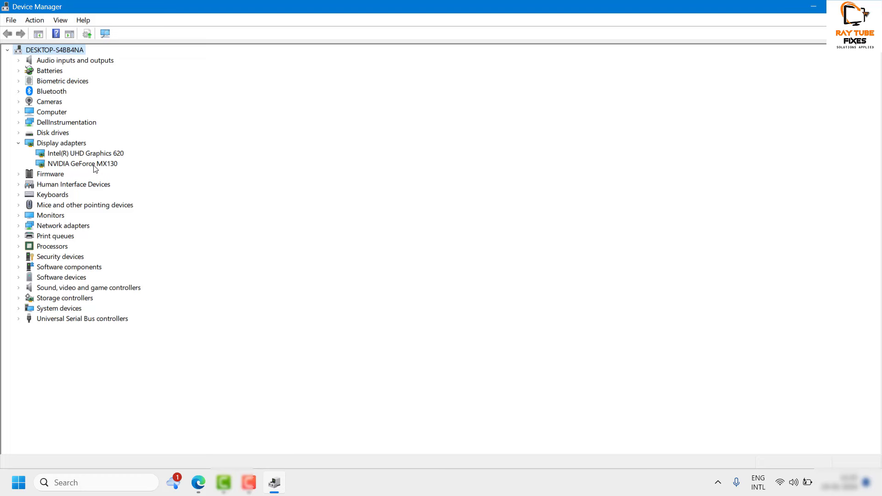
Check the Roll Back Driver option in the NVIDIA GeForce MX130 driver properties, and close Device Manager.
{"action": "right_click", "coordinate": [95, 165]}
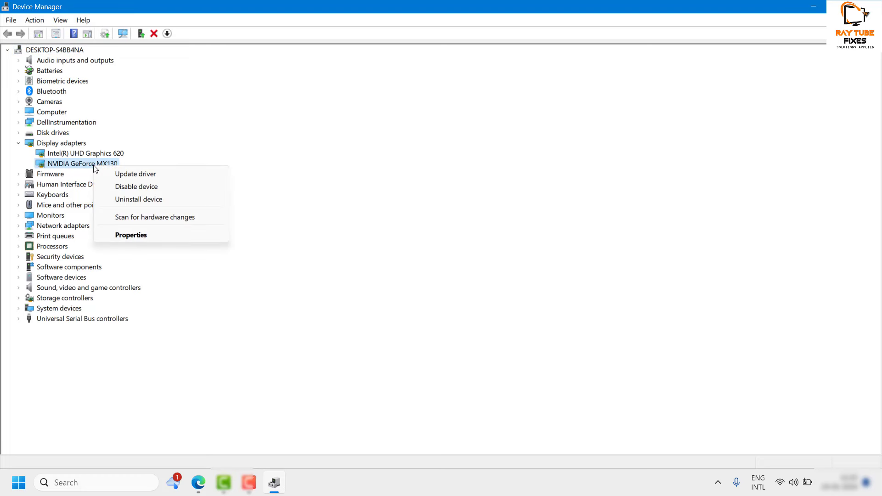
{"action": "left_click", "coordinate": [133, 234]}
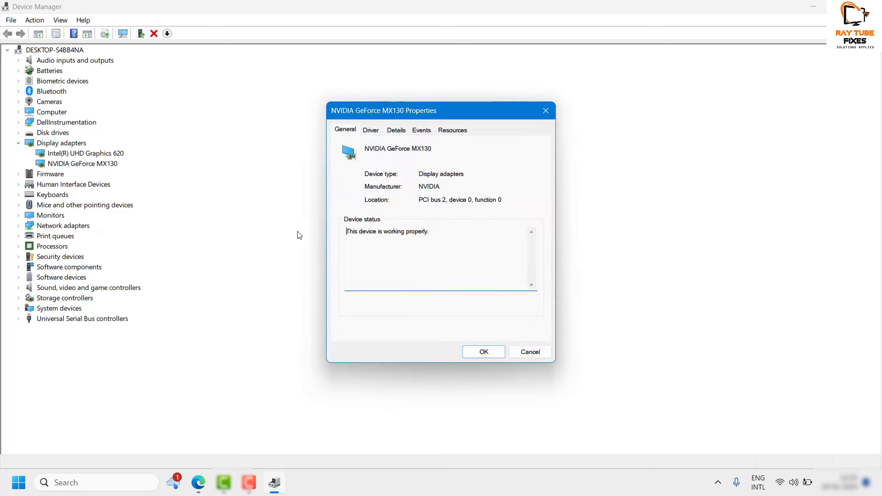
{"action": "left_click", "coordinate": [372, 134]}
{"action": "left_click", "coordinate": [372, 131]}
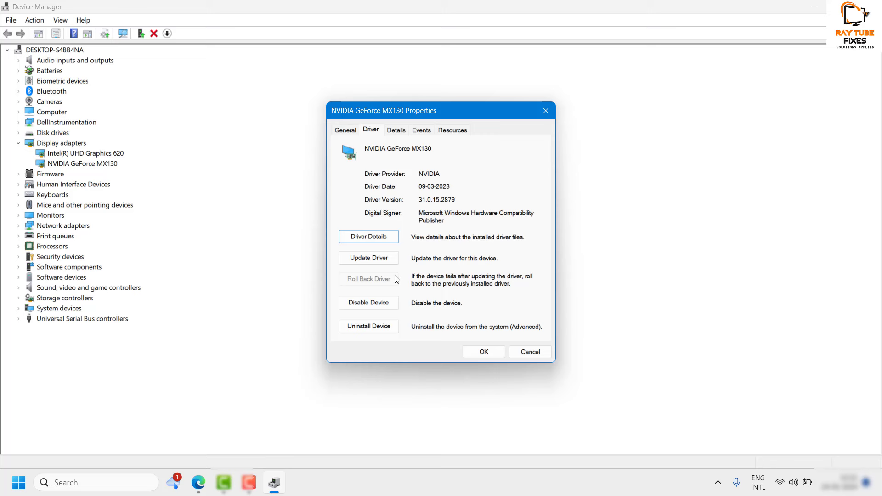
{"action": "left_click", "coordinate": [546, 110]}
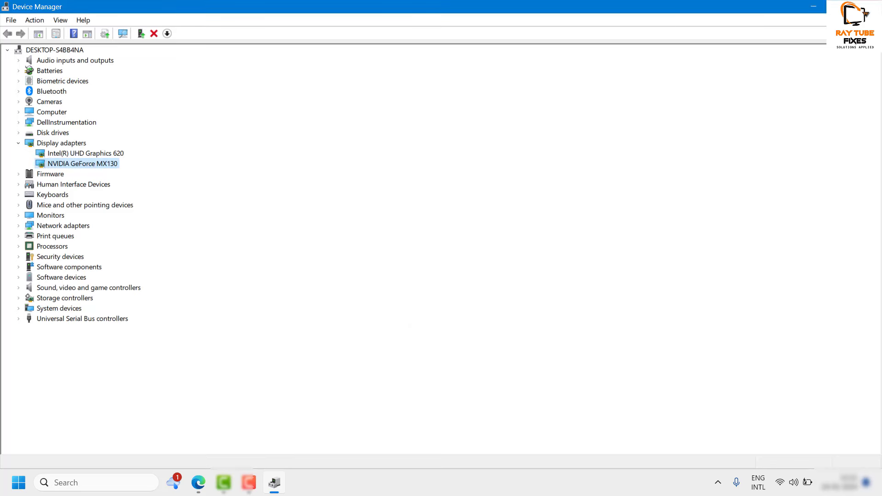
{"action": "left_click", "coordinate": [871, 6]}
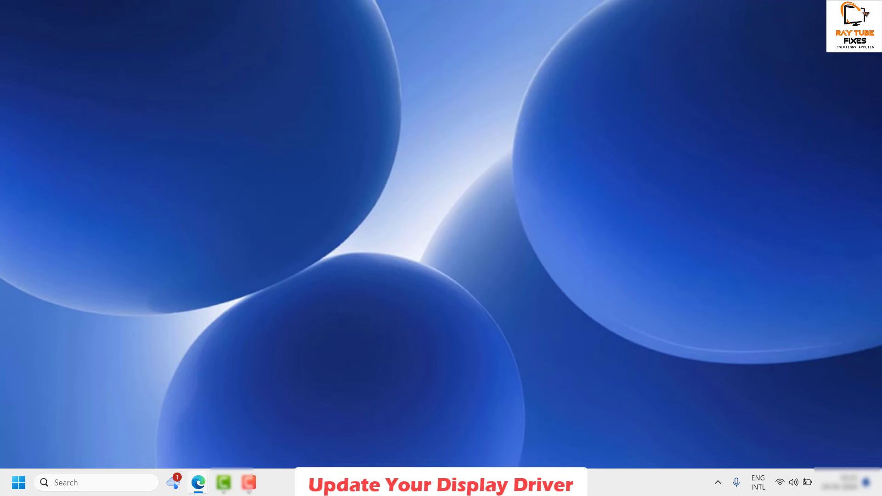
Reopen Device Manager, move its window toward the middle of the desktop and expand Display adapters.
{"action": "right_click", "coordinate": [19, 481]}
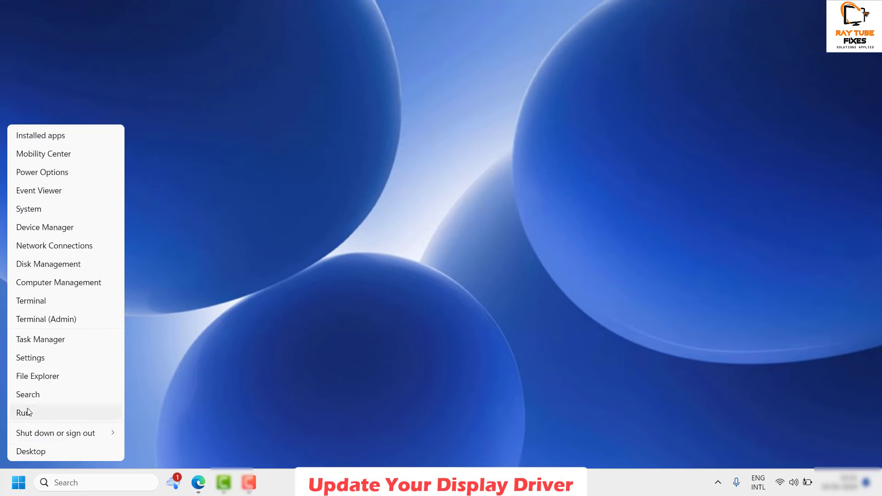
{"action": "left_click", "coordinate": [48, 228]}
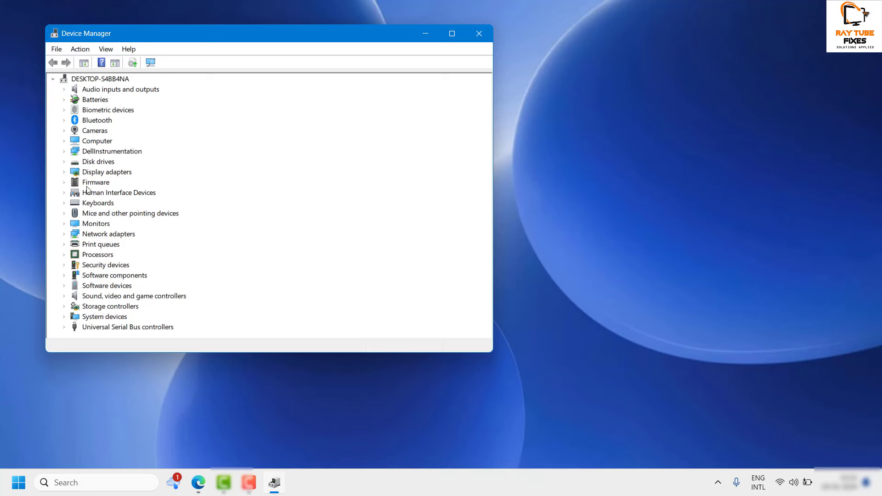
{"action": "left_click_drag", "start_coordinate": [323, 43], "coordinate": [491, 48]}
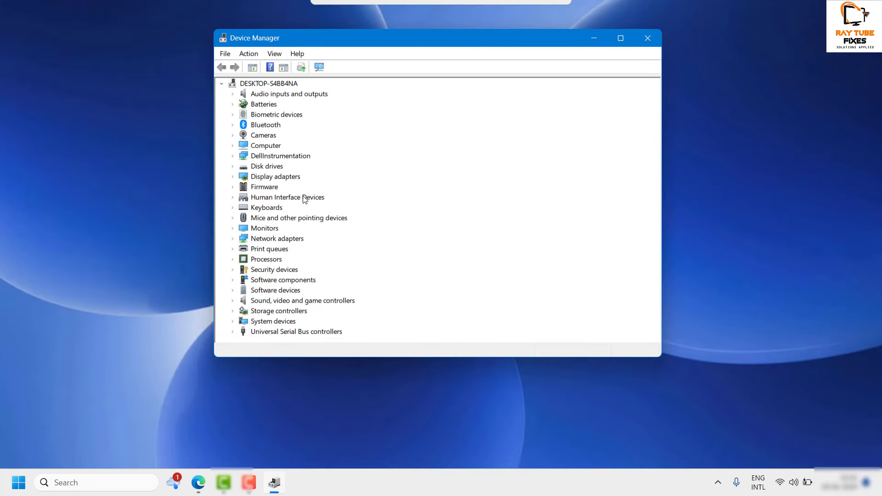
{"action": "left_click", "coordinate": [232, 177]}
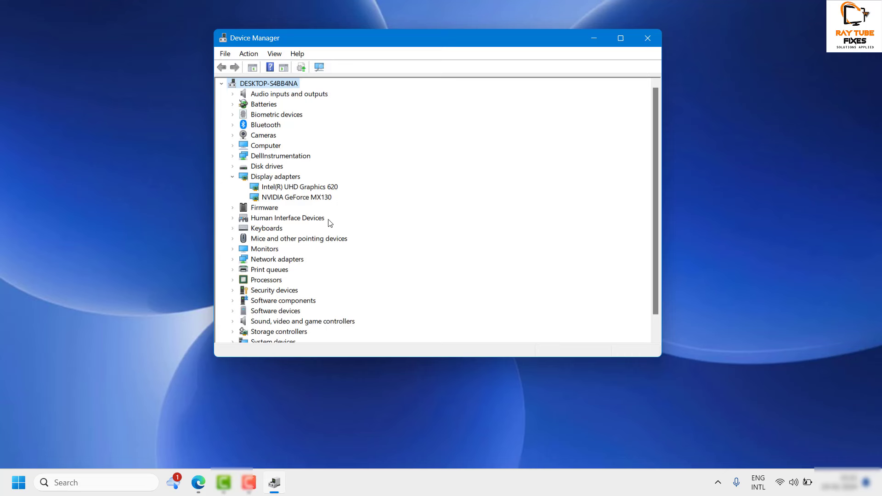
{"action": "left_click", "coordinate": [304, 186]}
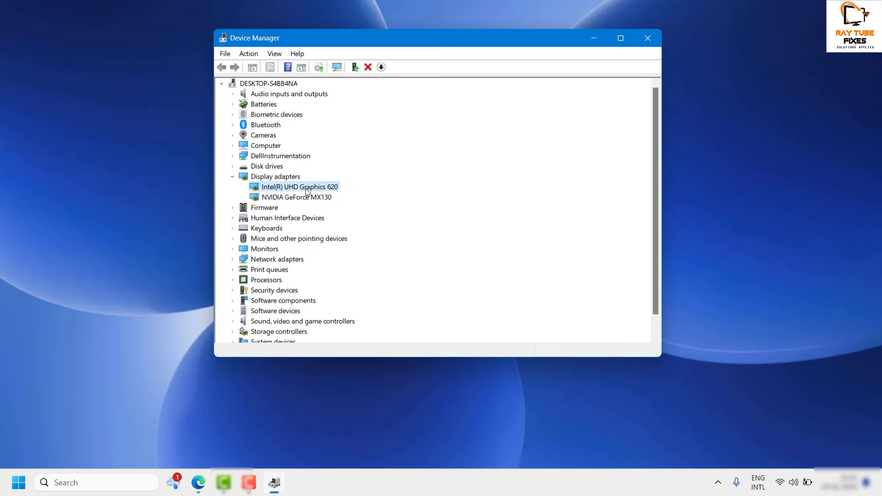
{"action": "right_click", "coordinate": [306, 189]}
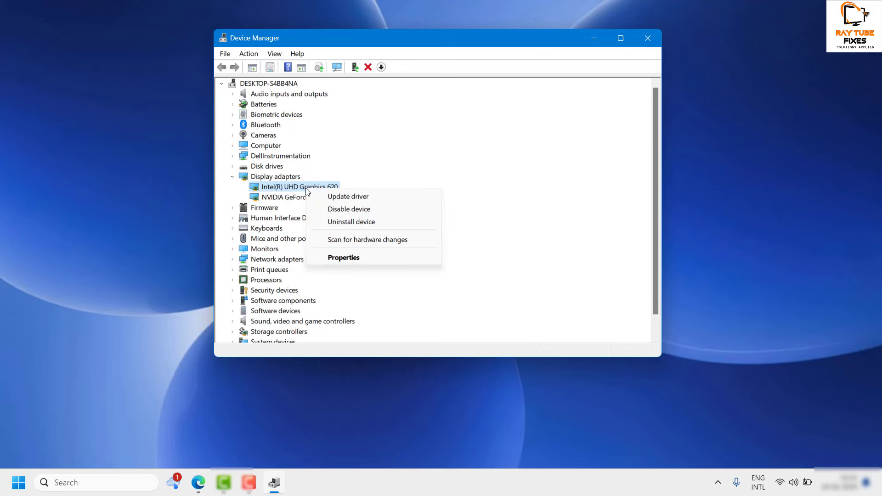
{"action": "left_click", "coordinate": [355, 257]}
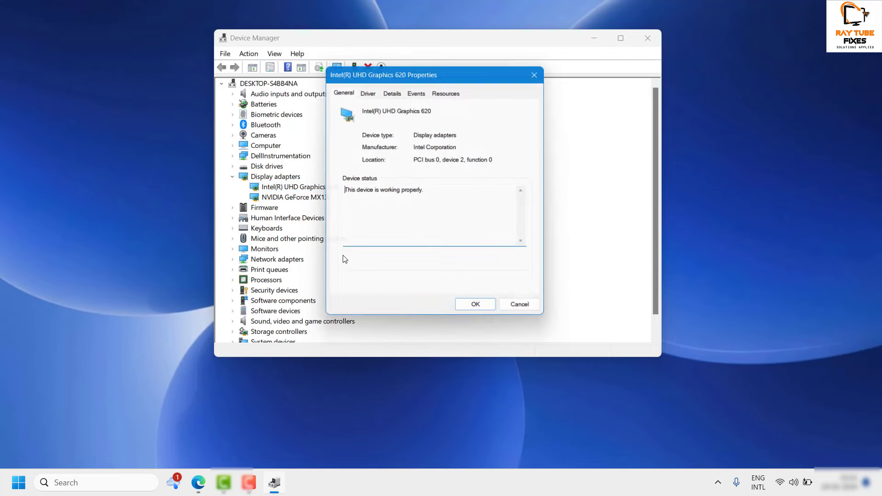
{"action": "key", "text": "Escape"}
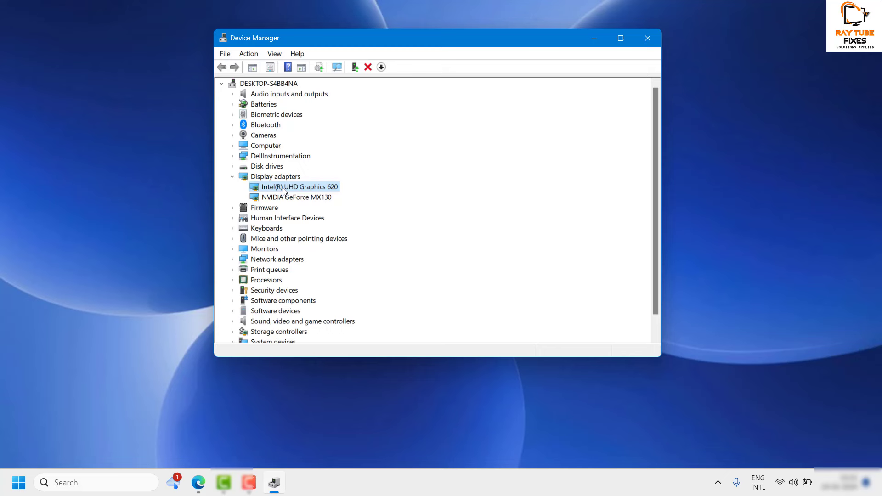
Update the driver of the Intel(R) UHD Graphics 620 adapter by searching automatically for drivers.
{"action": "right_click", "coordinate": [283, 191]}
{"action": "left_click", "coordinate": [327, 197]}
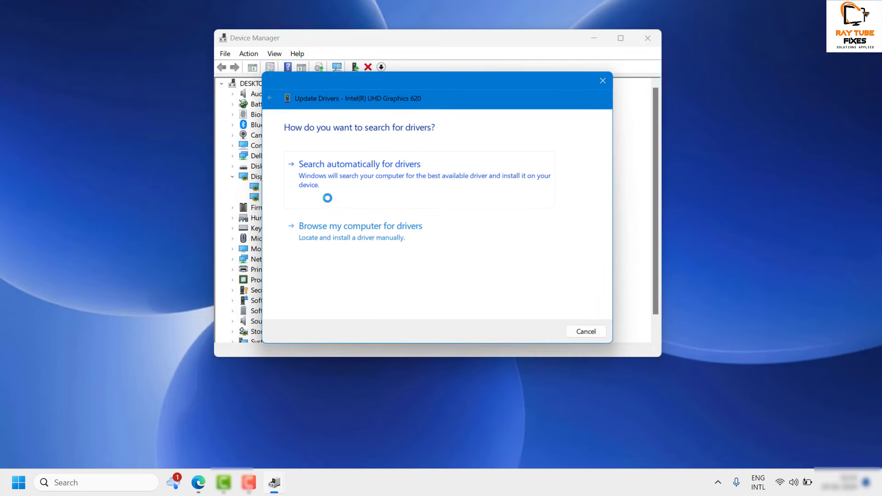
{"action": "left_click", "coordinate": [360, 182]}
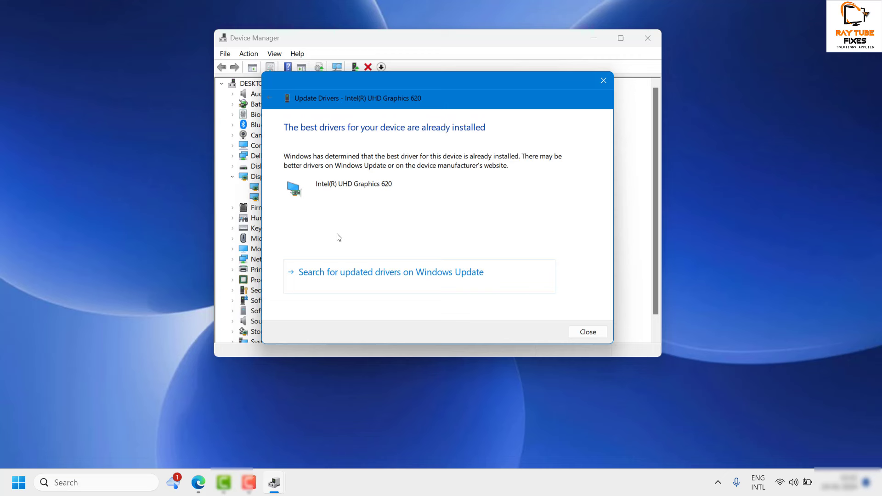
Continue the driver search in Windows Update by checking for updates, and close Device Manager.
{"action": "left_click", "coordinate": [363, 278]}
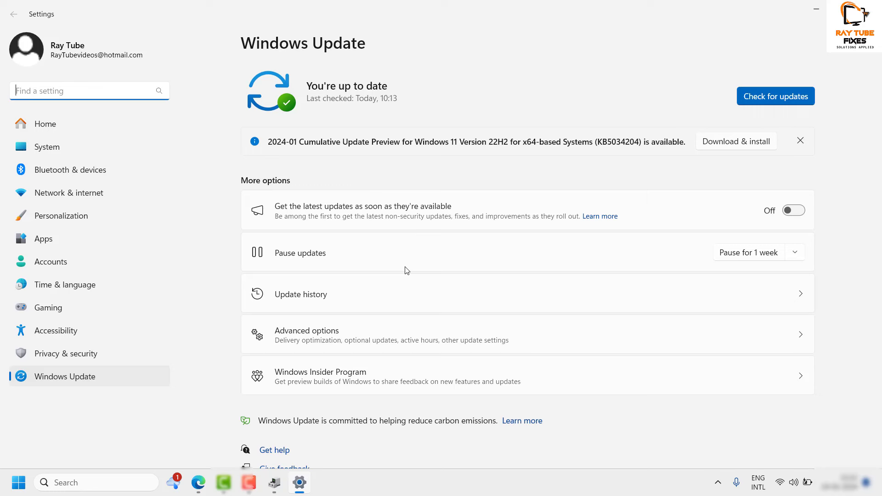
{"action": "left_click", "coordinate": [779, 99]}
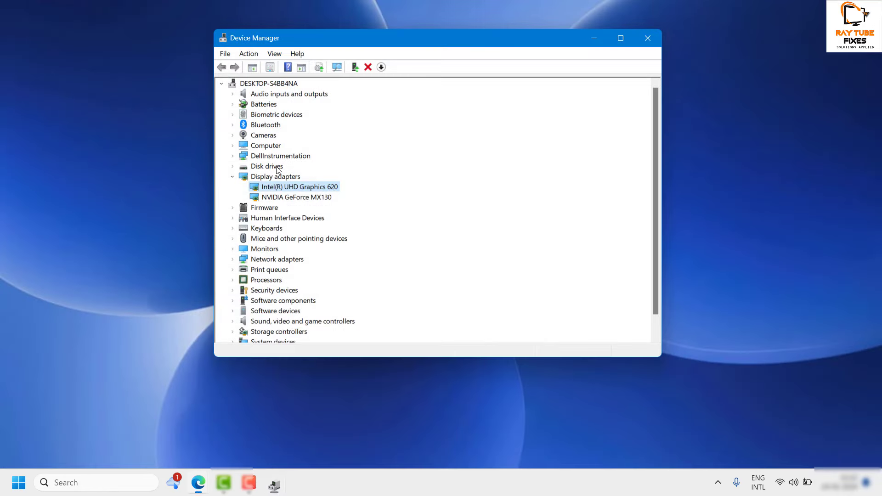
{"action": "left_click", "coordinate": [652, 39]}
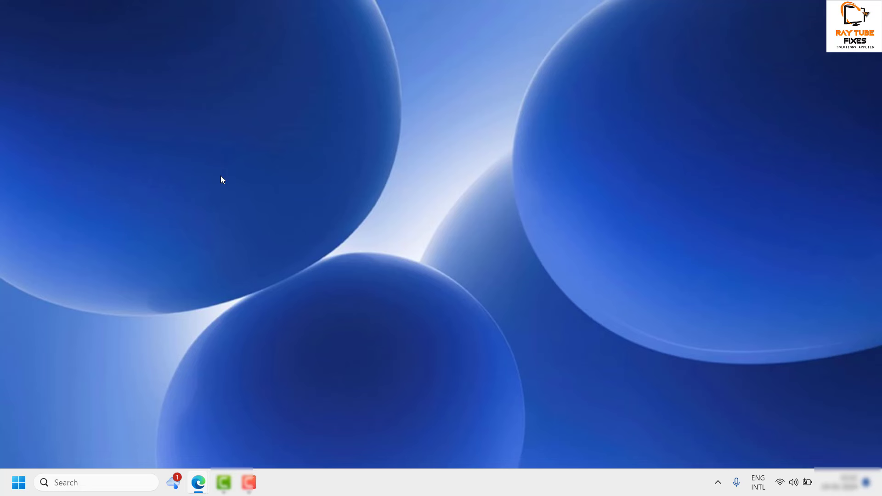